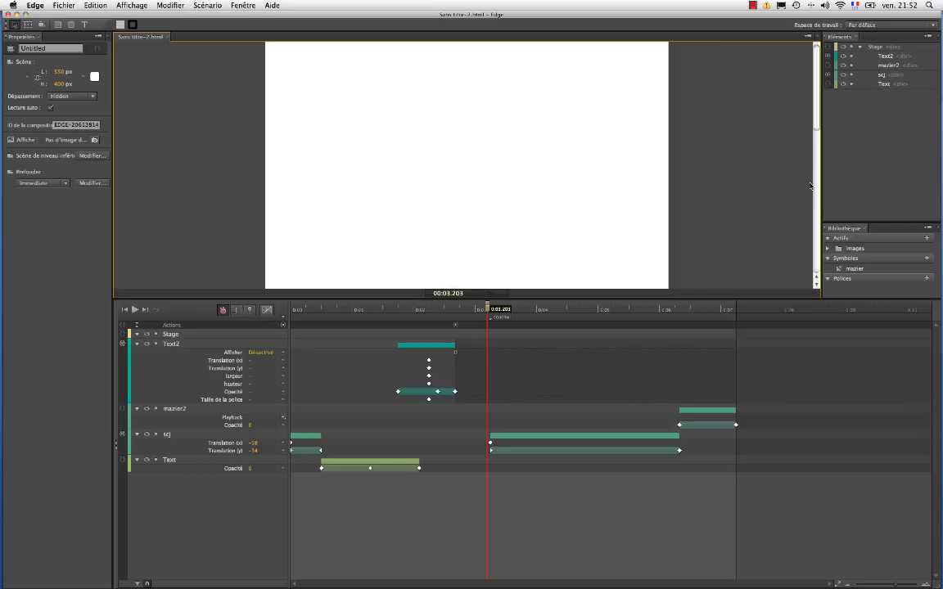
- Switch to Safari and reload the Sans titre-2.html page to replay the animation
{"action": "key", "text": "super+Tab"}
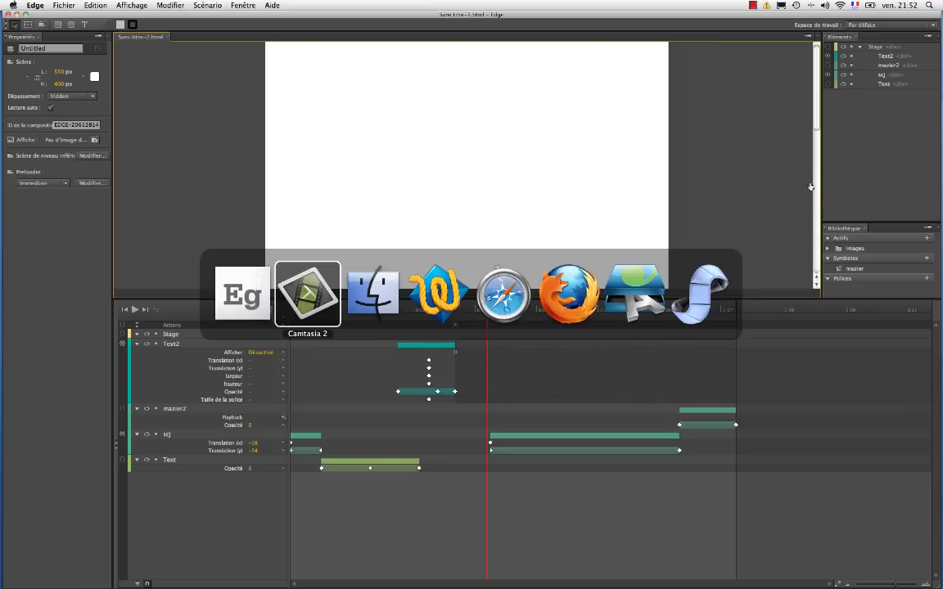
{"action": "key", "text": "super+Tab"}
{"action": "key", "text": "super+Tab"}
{"action": "key", "text": "super+Tab"}
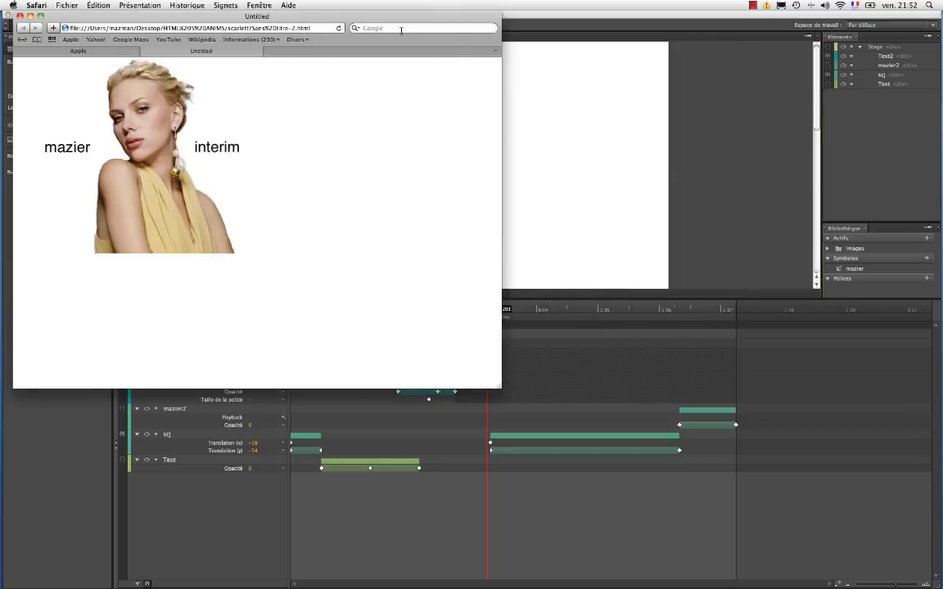
{"action": "left_click", "coordinate": [339, 29]}
- Select Sans titre-2.html in the scarlett folder in Finder and bring up its source code in TextWrangler
{"action": "key", "text": "super+Tab"}
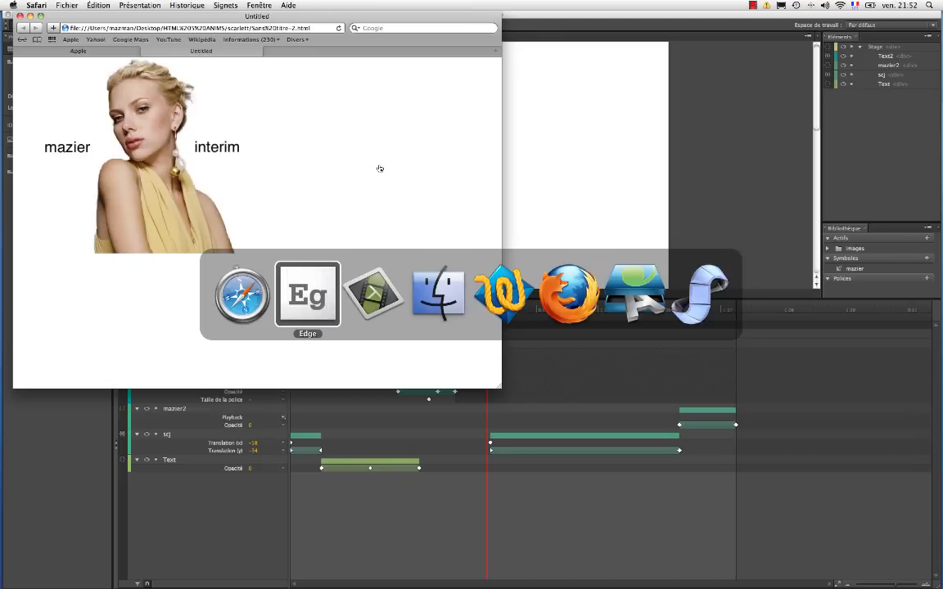
{"action": "key", "text": "super+Tab"}
{"action": "key", "text": "super+Tab"}
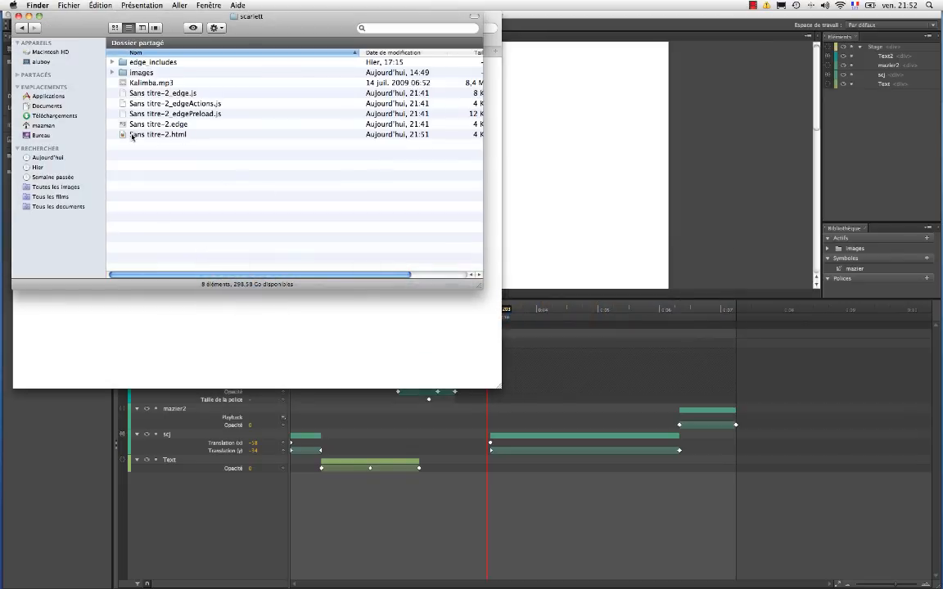
{"action": "left_click", "coordinate": [132, 136]}
{"action": "key", "text": "super+Tab"}
{"action": "key", "text": "super+Tab"}
{"action": "key", "text": "super+Tab"}
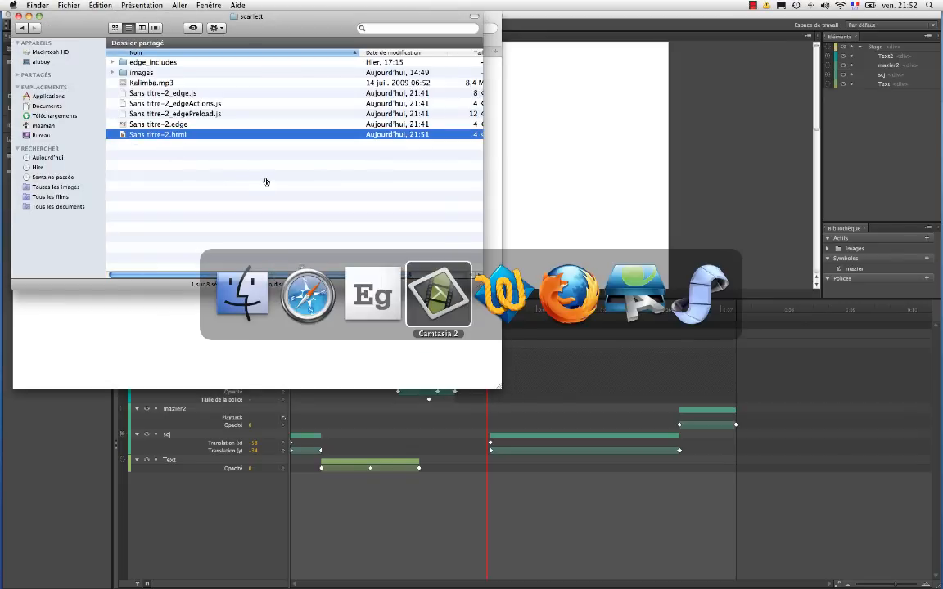
{"action": "key", "text": "super+Tab"}
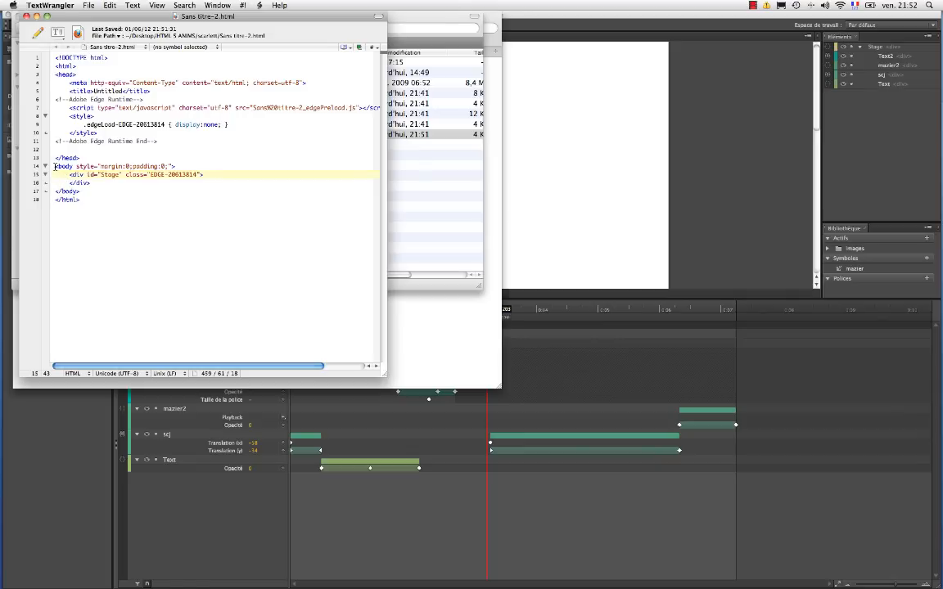
- Insert the line <audio src="kalimba.mp3" type="audio/mpeg"/> inside the Stage div and save the HTML file
{"action": "left_click_drag", "start_coordinate": [55, 166], "coordinate": [204, 170]}
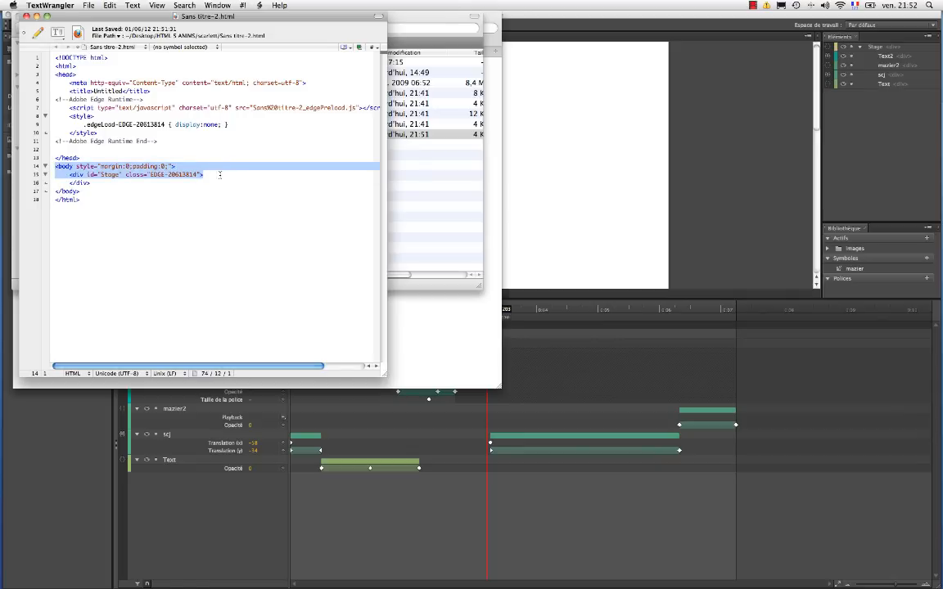
{"action": "left_click_drag", "start_coordinate": [70, 174], "coordinate": [213, 174]}
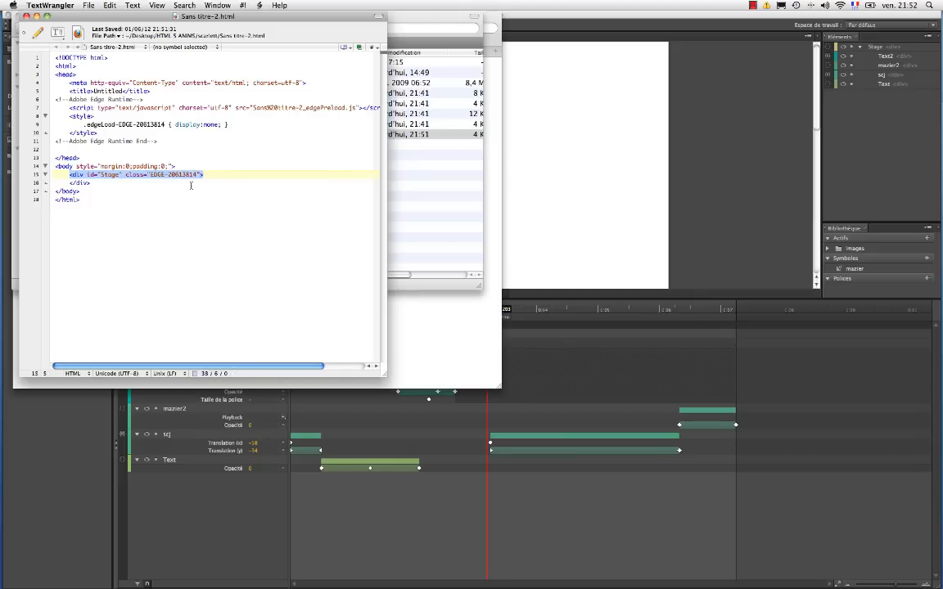
{"action": "left_click", "coordinate": [226, 183]}
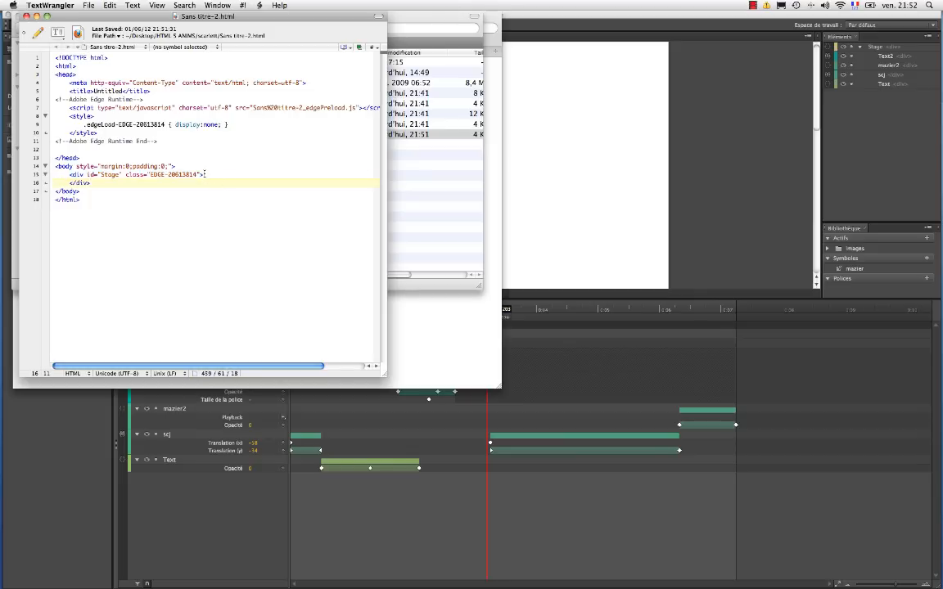
{"action": "key", "text": "Return"}
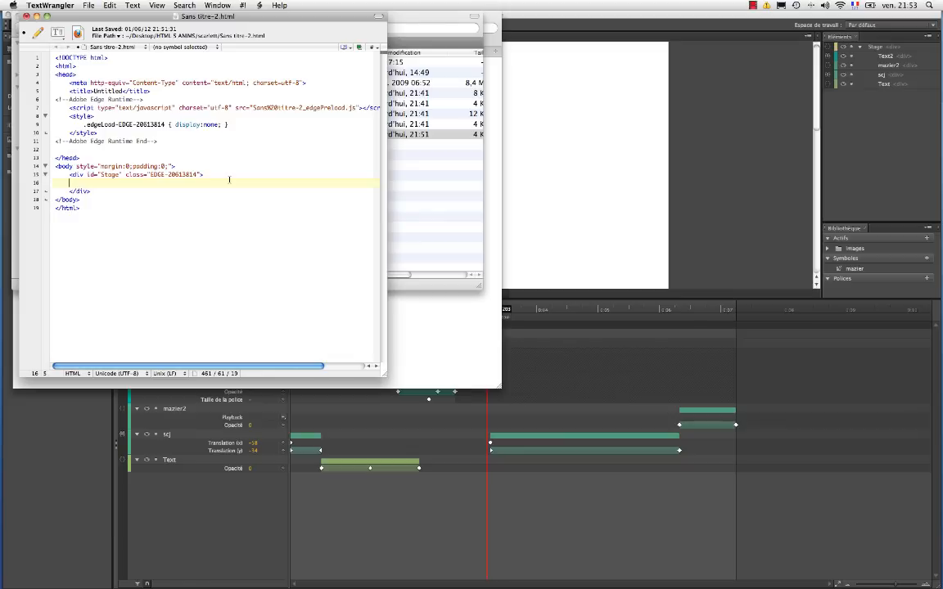
{"action": "type", "text": "<audio src=\"kalimba.mp3\" type=\"audio/mpeg\"/>"}
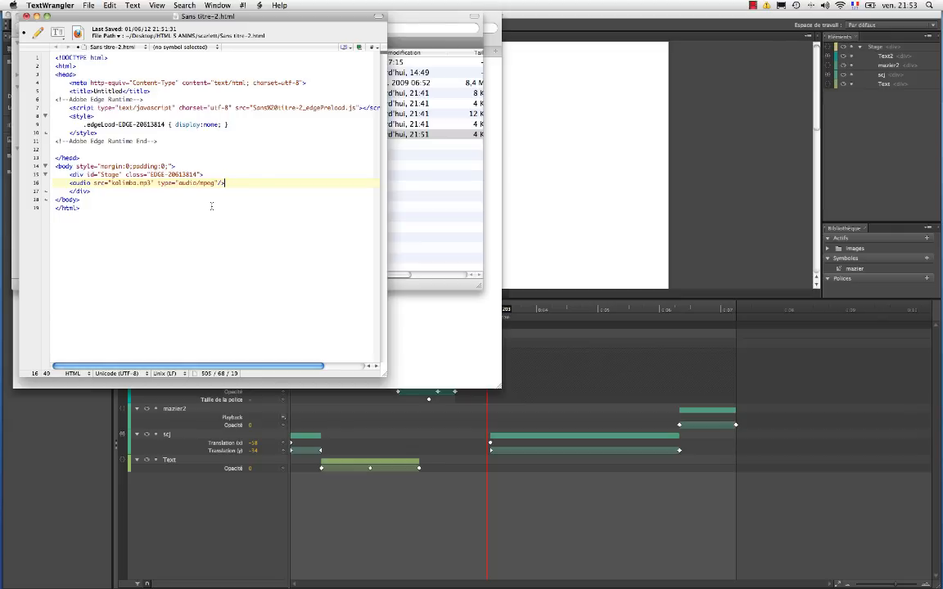
{"action": "key", "text": "super+s"}
- Switch to Edge, reload the externally modified composition, and collapse the images folder in the library
{"action": "left_click", "coordinate": [605, 172]}
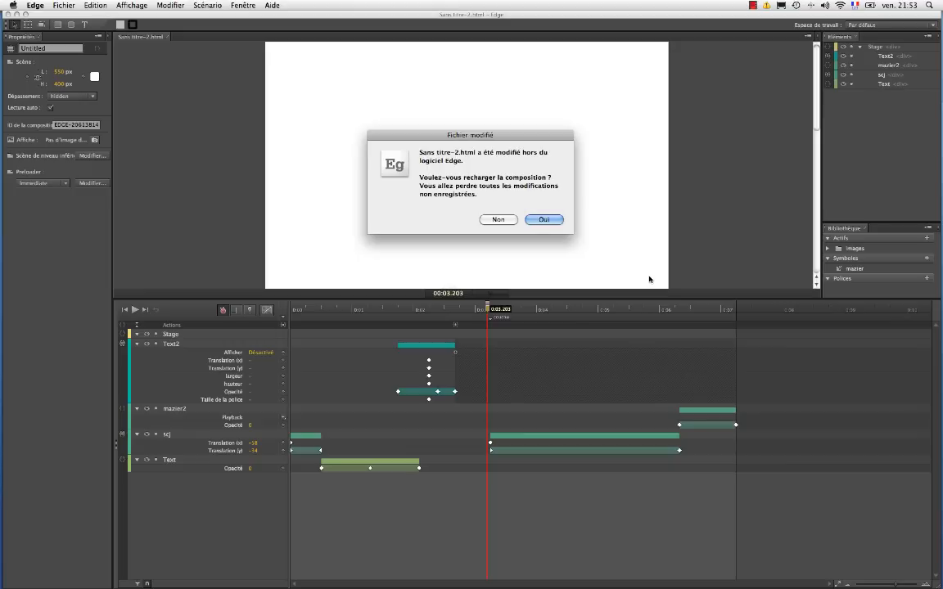
{"action": "left_click", "coordinate": [544, 220]}
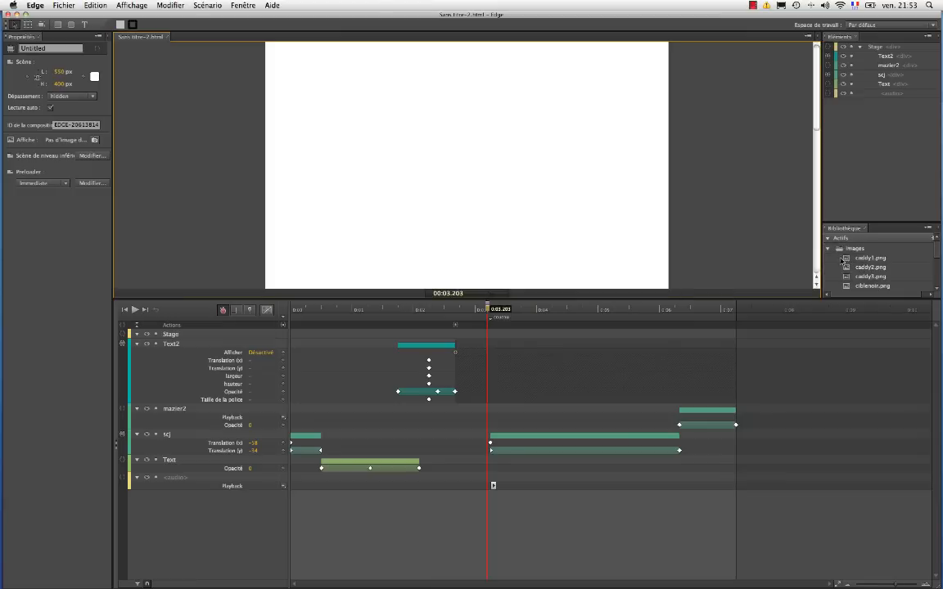
{"action": "left_click", "coordinate": [827, 249]}
{"action": "left_click", "coordinate": [827, 249]}
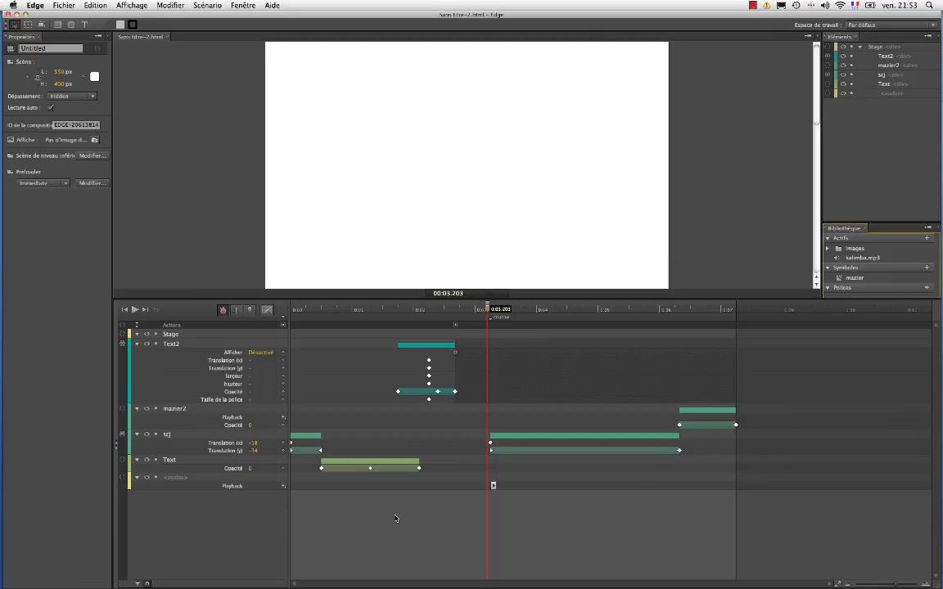
- Replay the reloaded page in Safari with the sound volume raised, close its window, and return to Edge
{"action": "key", "text": "super+Tab"}
{"action": "key", "text": "super+Tab"}
{"action": "key", "text": "super+Tab"}
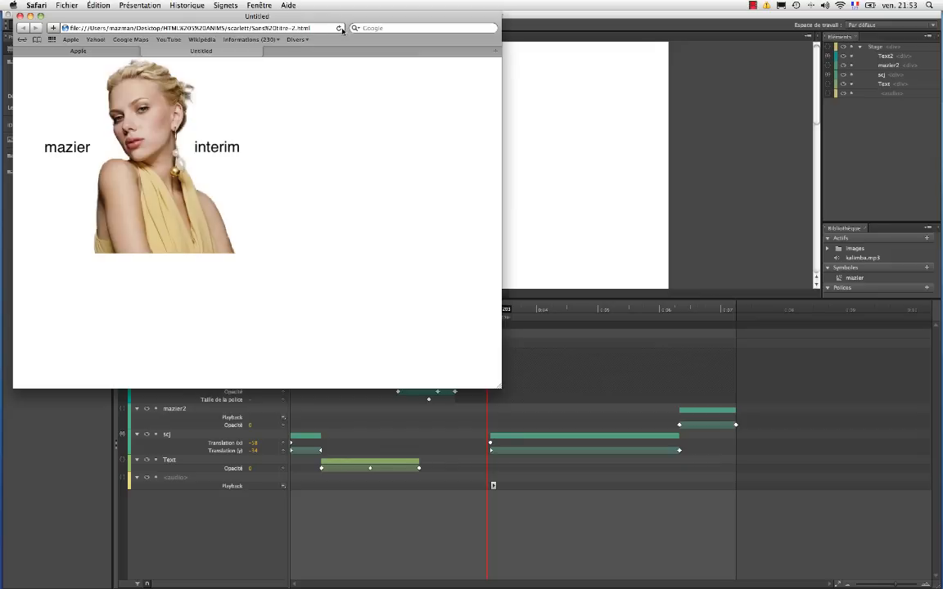
{"action": "left_click", "coordinate": [339, 28]}
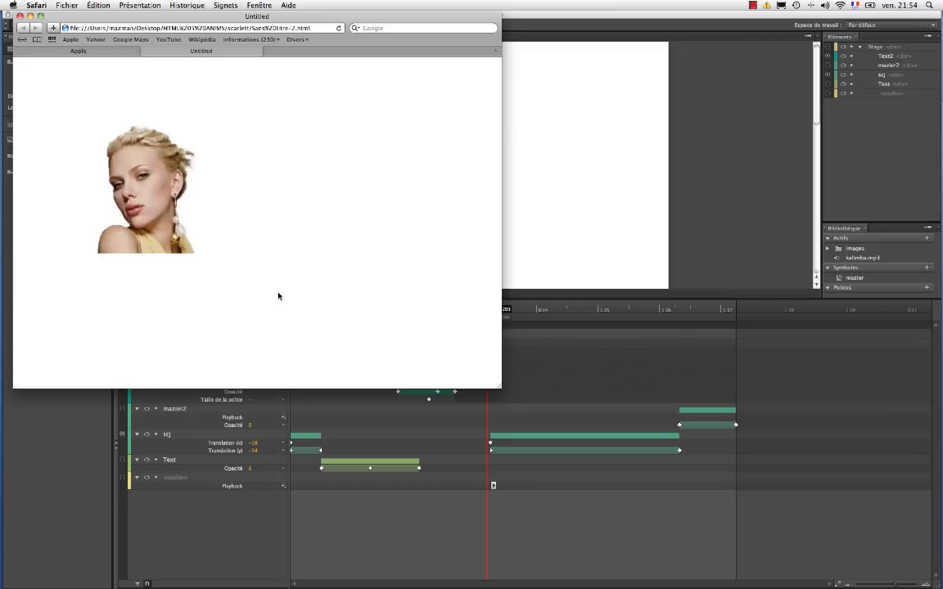
{"action": "key", "text": "XF86AudioRaiseVolume"}
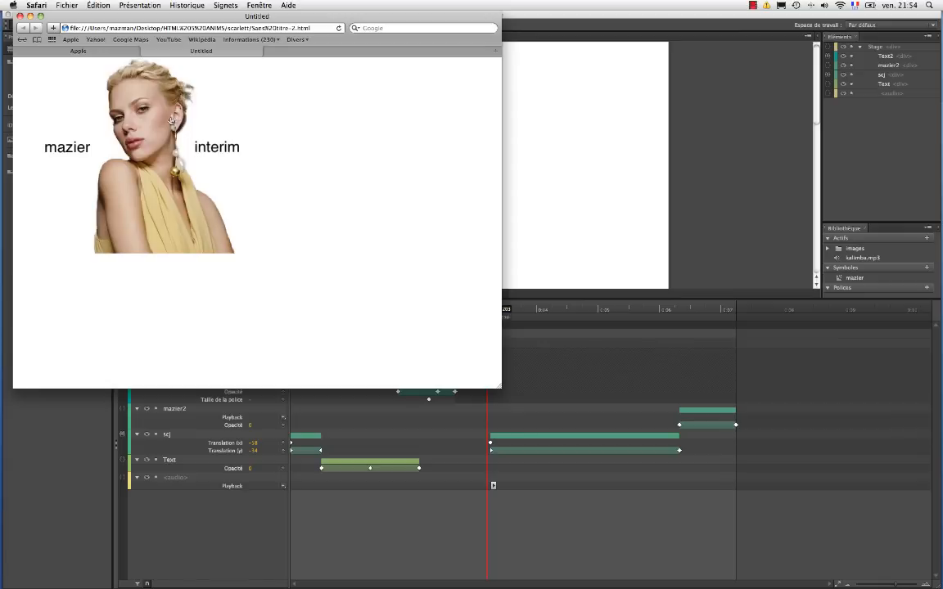
{"action": "left_click", "coordinate": [19, 16]}
{"action": "left_click", "coordinate": [341, 126]}
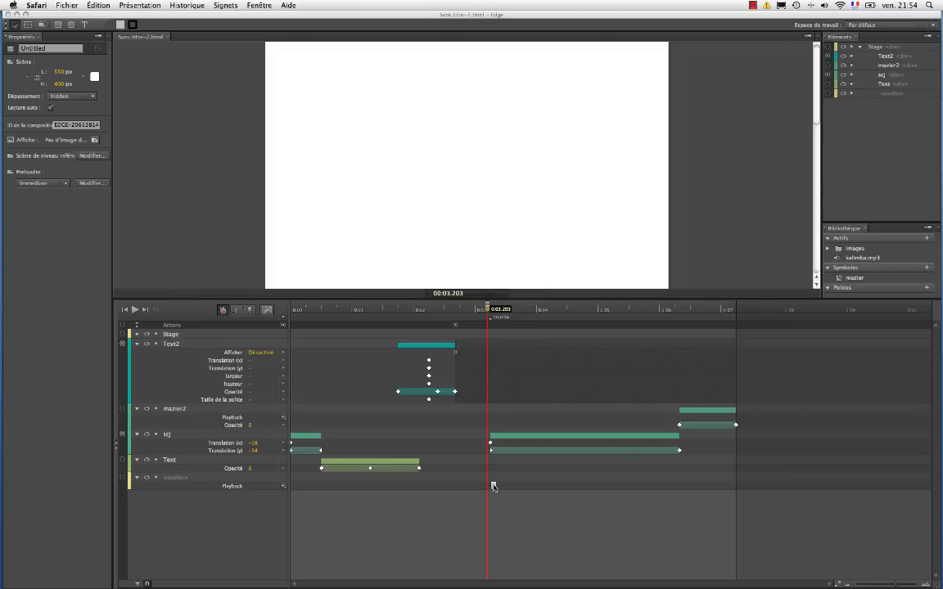
- Add a Pause playback command to the audio element at 0:07.249, the end of the animation, and save the composition
{"action": "left_click", "coordinate": [246, 487]}
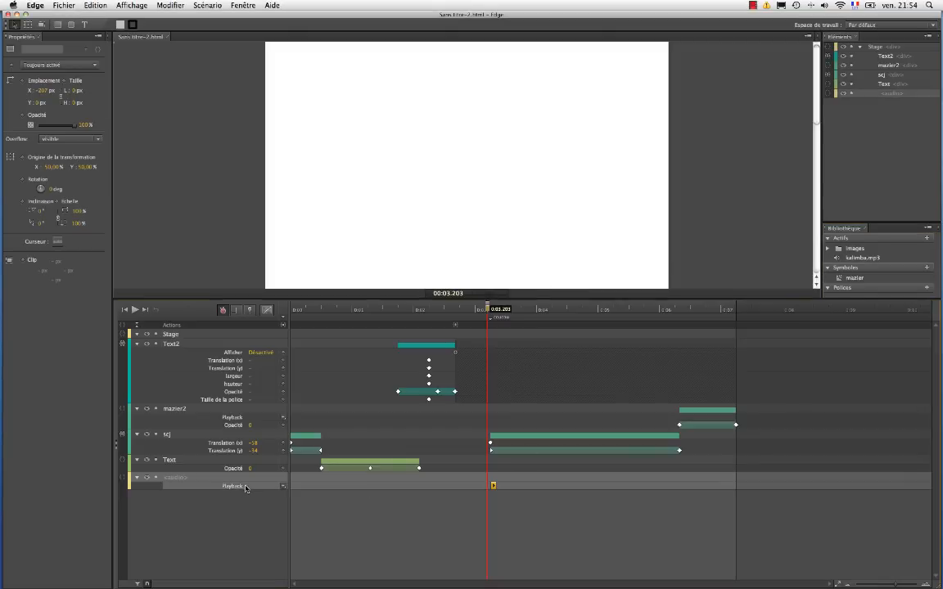
{"action": "left_click", "coordinate": [284, 486]}
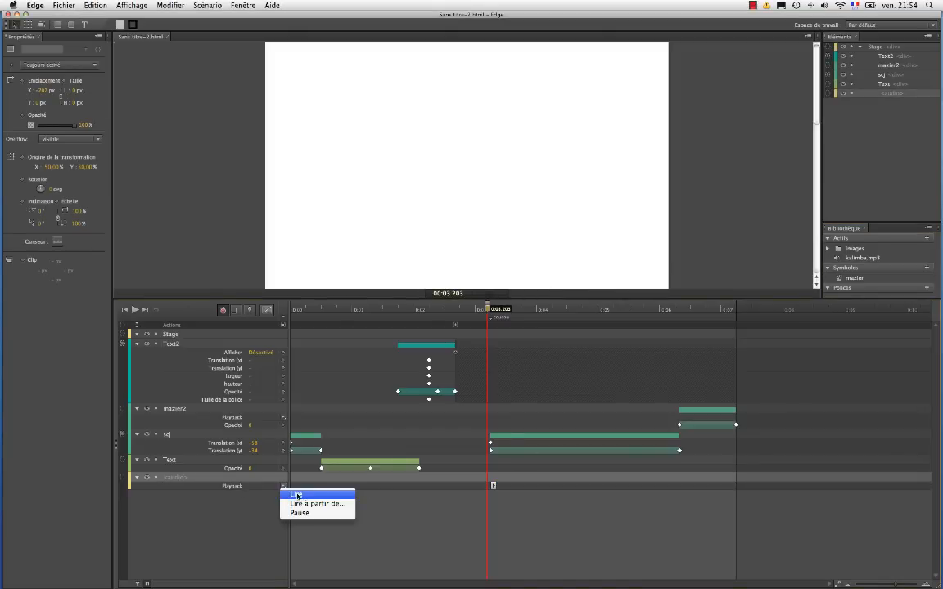
{"action": "left_click", "coordinate": [493, 486]}
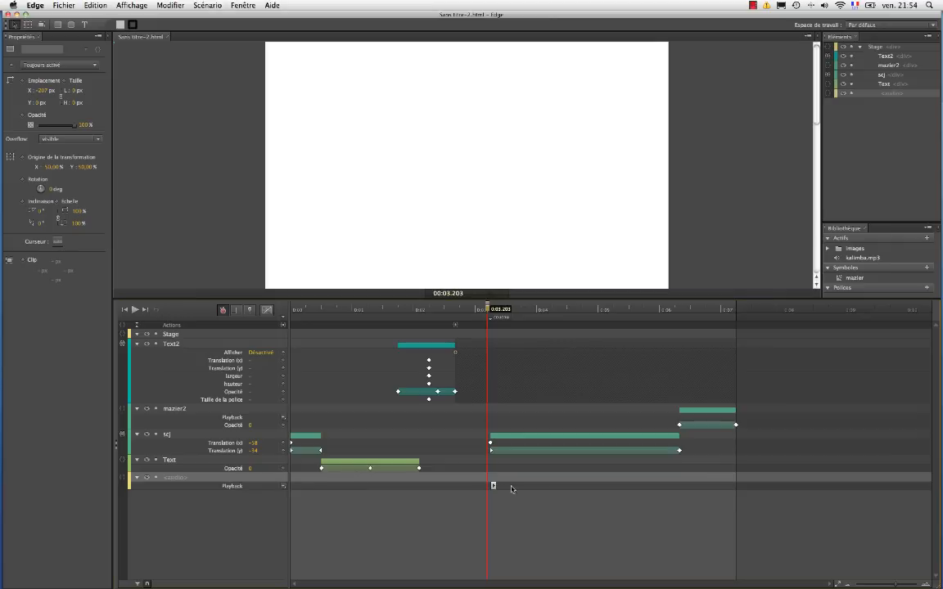
{"action": "left_click_drag", "start_coordinate": [488, 309], "coordinate": [736, 319]}
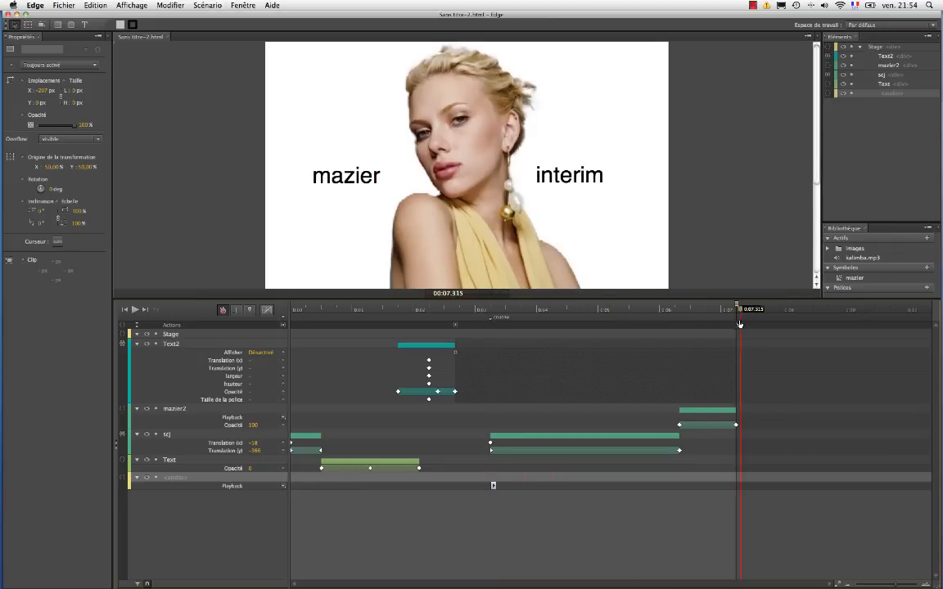
{"action": "left_click", "coordinate": [283, 486]}
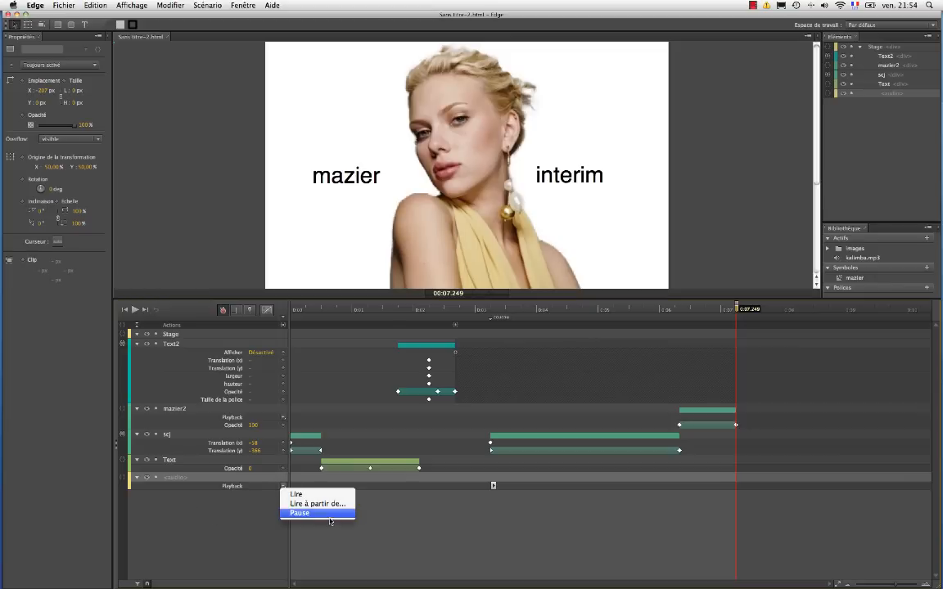
{"action": "left_click", "coordinate": [311, 513]}
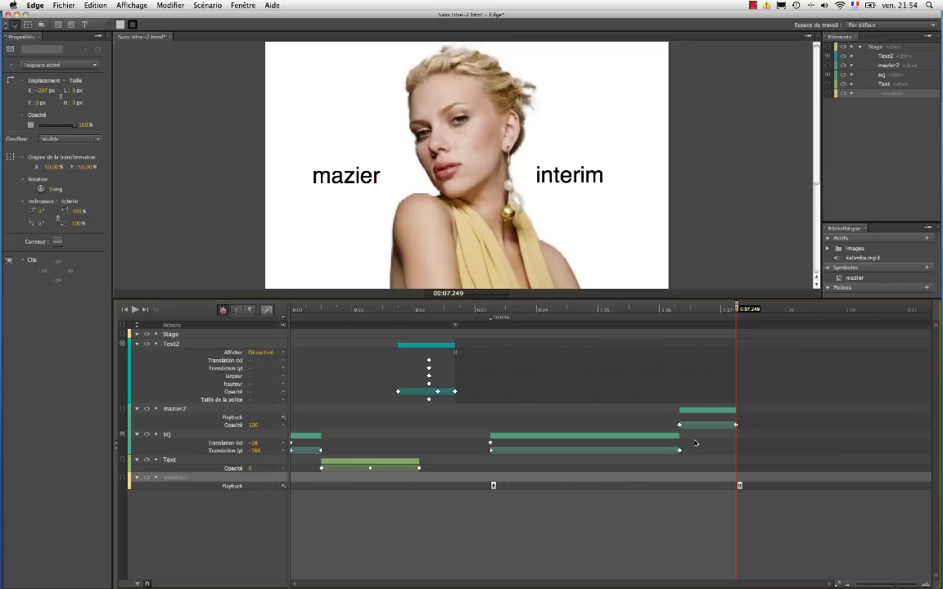
{"action": "key", "text": "super+s"}
- Open Sans titre-2.html from the scarlett folder in Safari, start the animation from the woman's image, and return to Edge
{"action": "key", "text": "super+Tab"}
{"action": "key", "text": "super+o"}
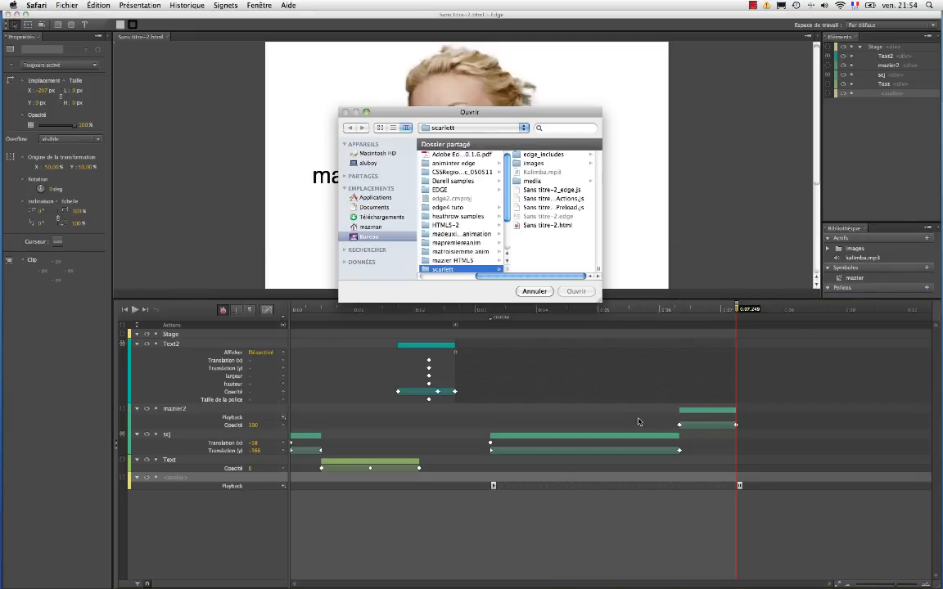
{"action": "left_click", "coordinate": [540, 224]}
{"action": "double_click", "coordinate": [540, 224]}
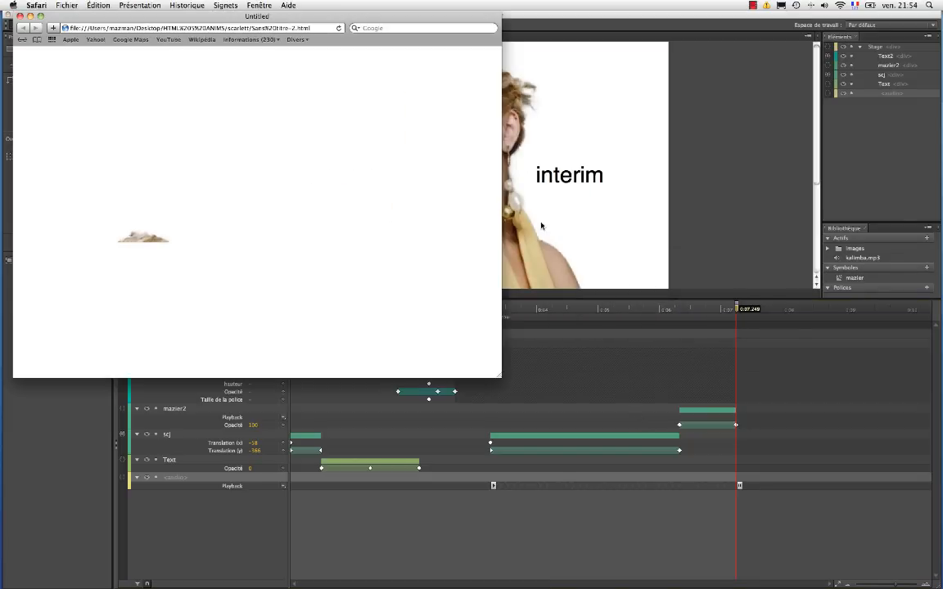
{"action": "left_click", "coordinate": [145, 237]}
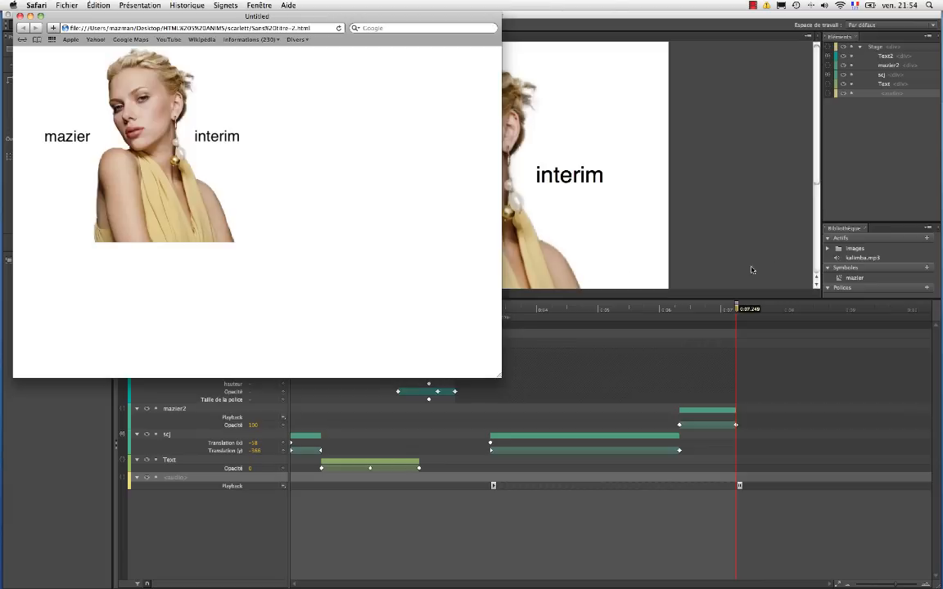
{"action": "left_click", "coordinate": [679, 243]}
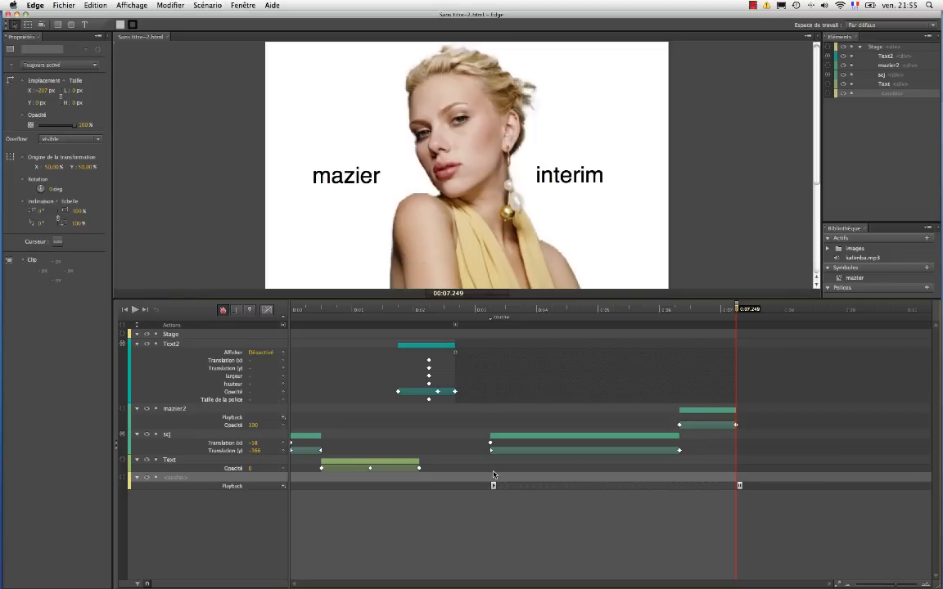
- Close and reopen the Sans titre-2.html composition, and collapse the images and media folders in the library
{"action": "left_click", "coordinate": [167, 40]}
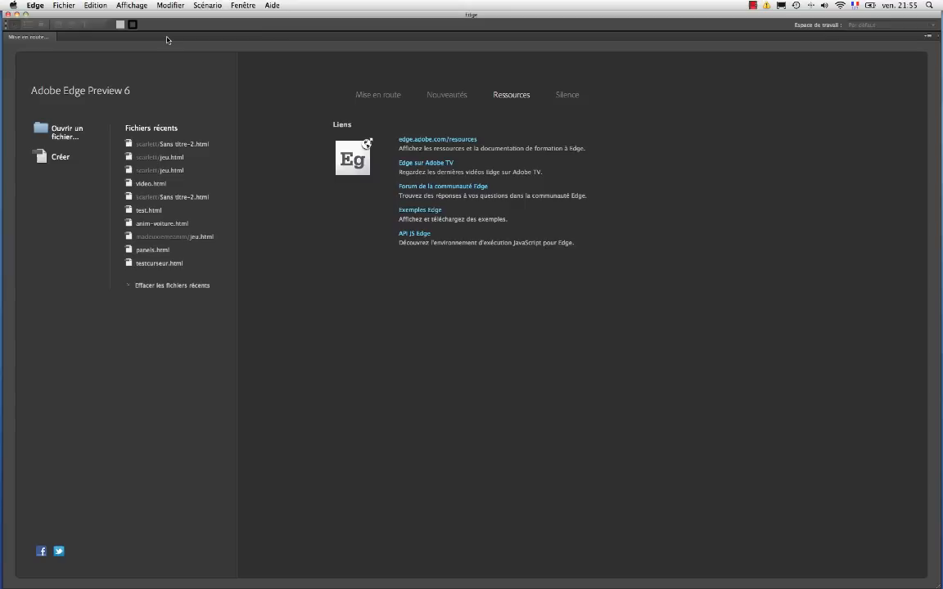
{"action": "left_click", "coordinate": [176, 145]}
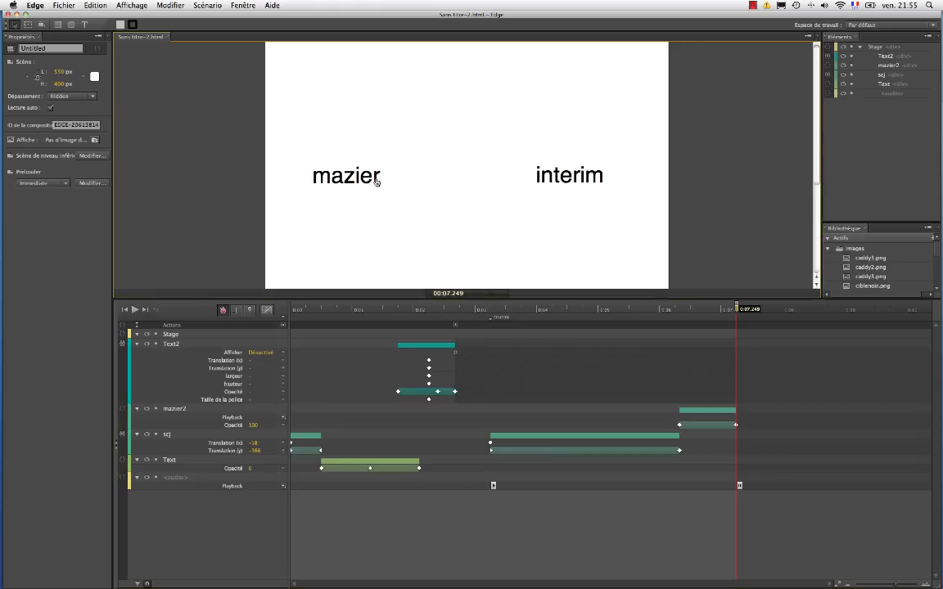
{"action": "left_click", "coordinate": [828, 249]}
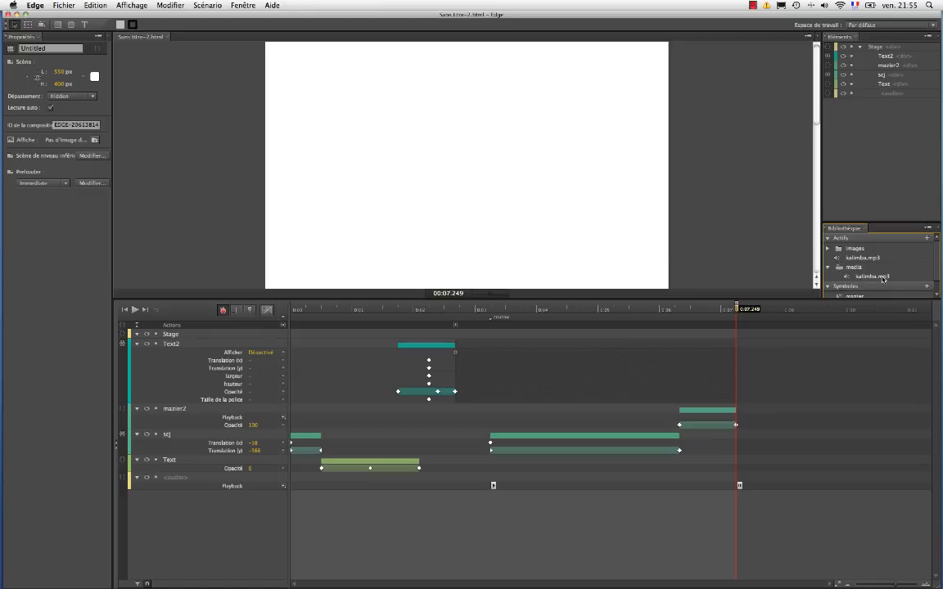
{"action": "left_click", "coordinate": [828, 268]}
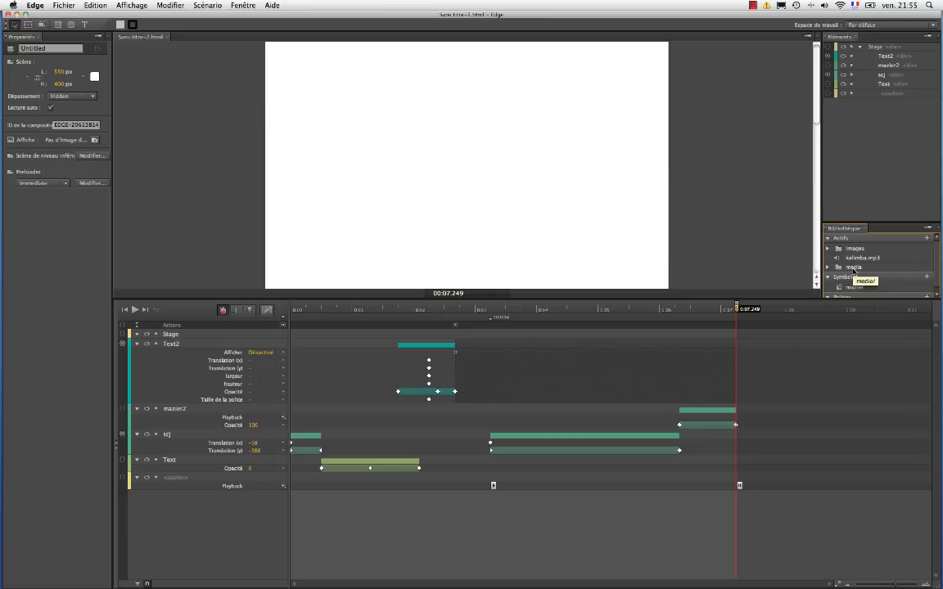
- Switch back to Safari and reload the page to test the reopened composition's animation
{"action": "key", "text": "super+Tab"}
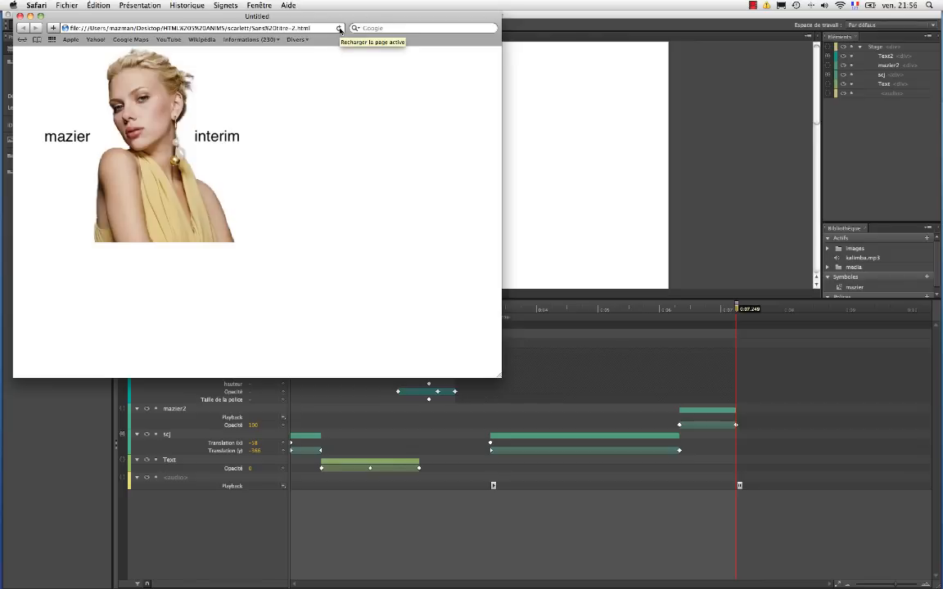
{"action": "left_click", "coordinate": [339, 28]}
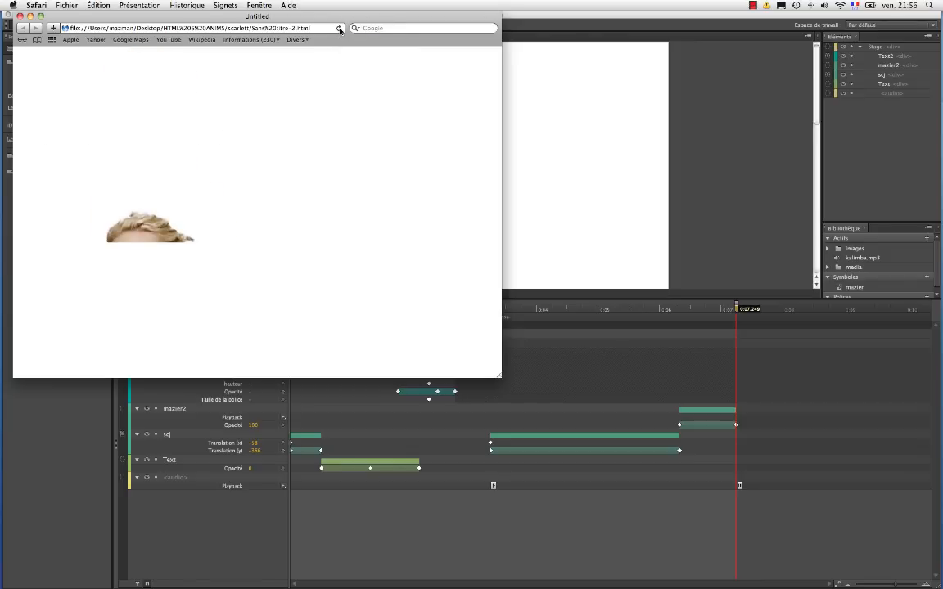